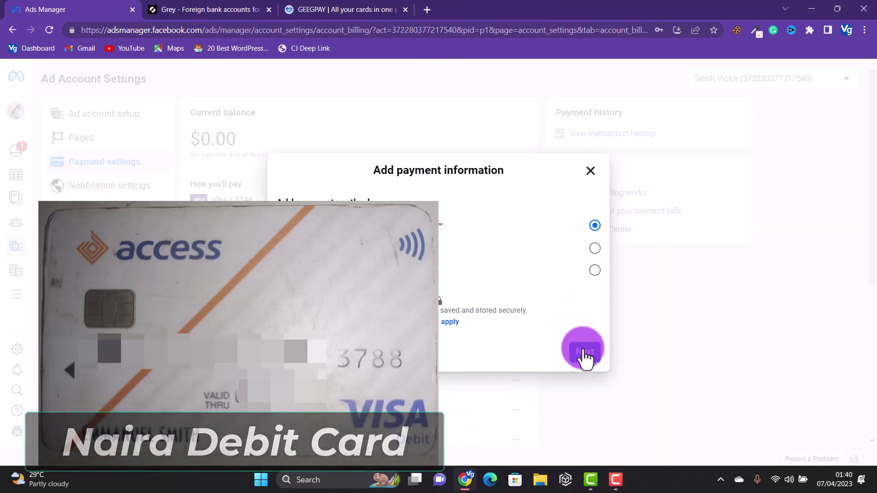
Enter the naira debit card's name, number, expiry date and CVV, and save the card
click(585, 353)
click(456, 212)
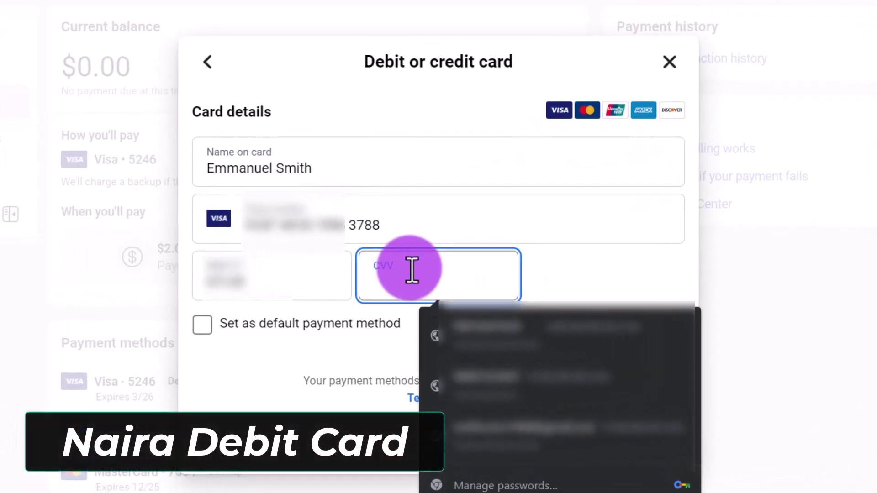
text(••)
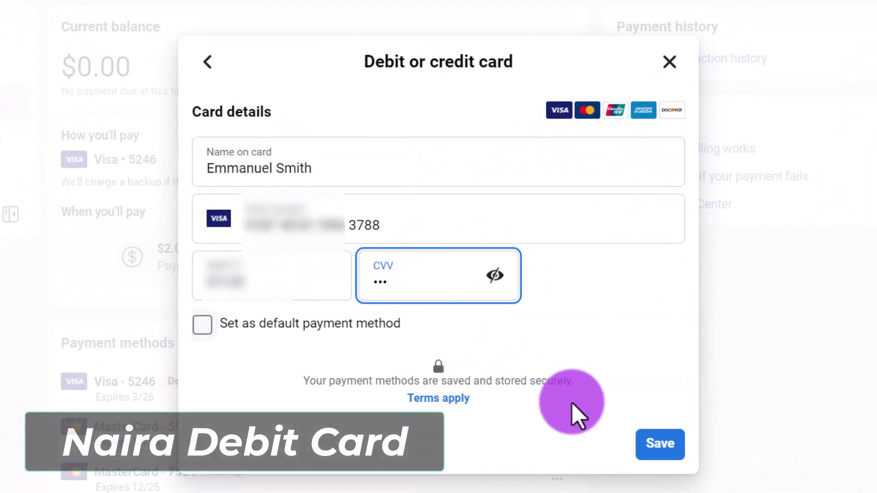
click(656, 450)
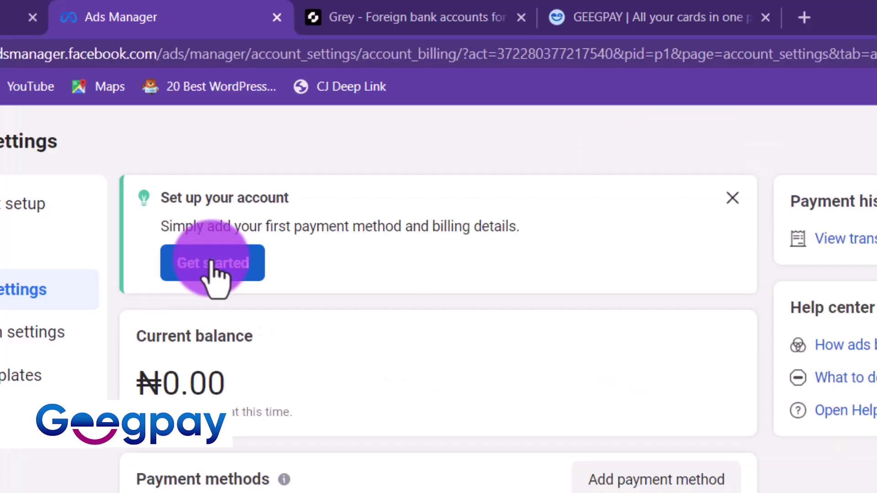
Set the ad account's currency to US Dollars and choose Debit or credit card as the payment type
click(214, 263)
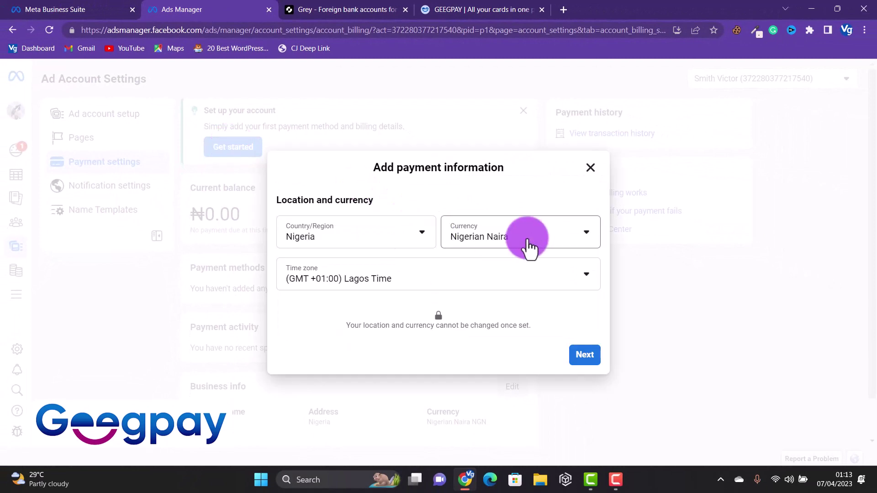
click(579, 242)
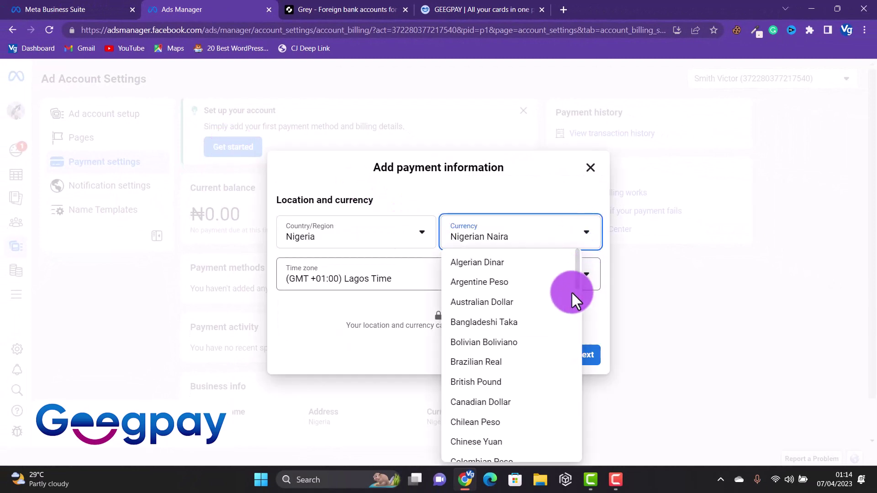
scroll(574, 278, down, 15)
scroll(574, 434, down, 5)
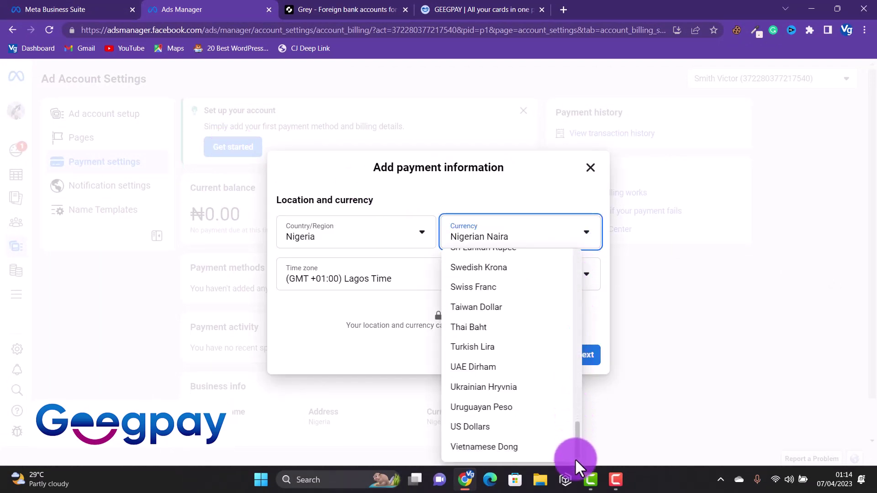
click(475, 426)
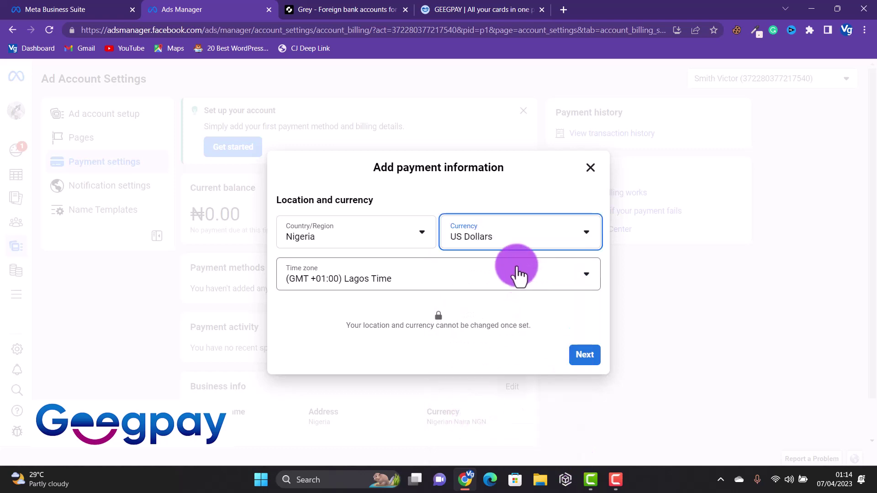
click(580, 359)
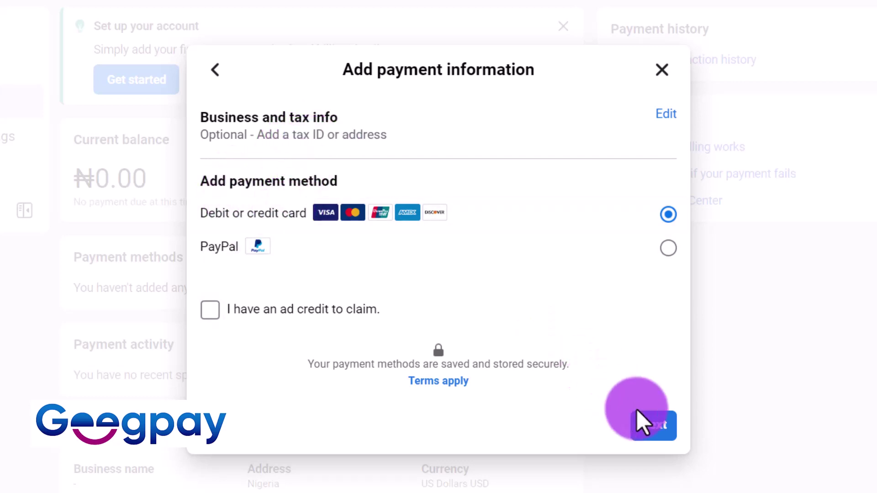
click(658, 432)
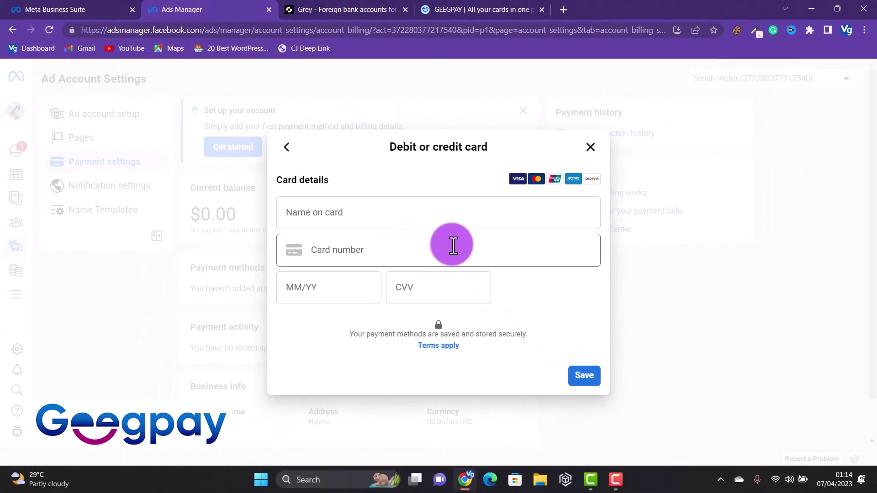
Go to Geegpay's Cards page showing the virtual dollar Mastercard with its $2.95 balance
click(466, 8)
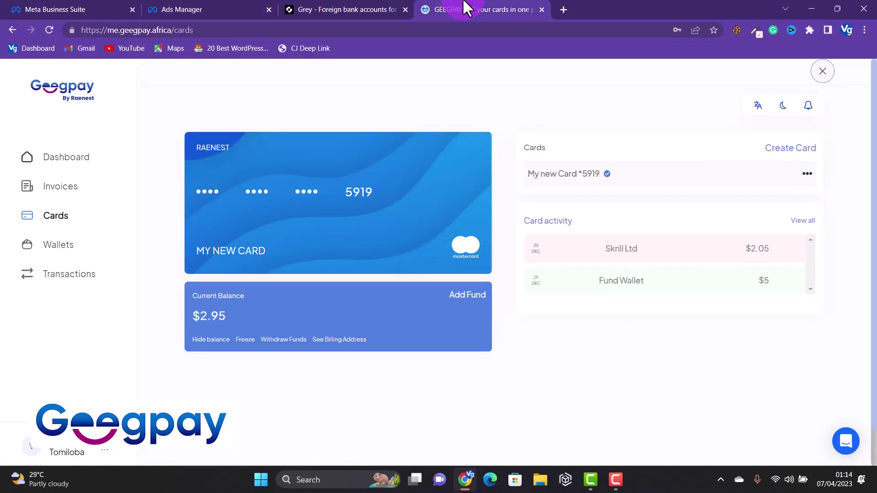
mouse_move(440, 231)
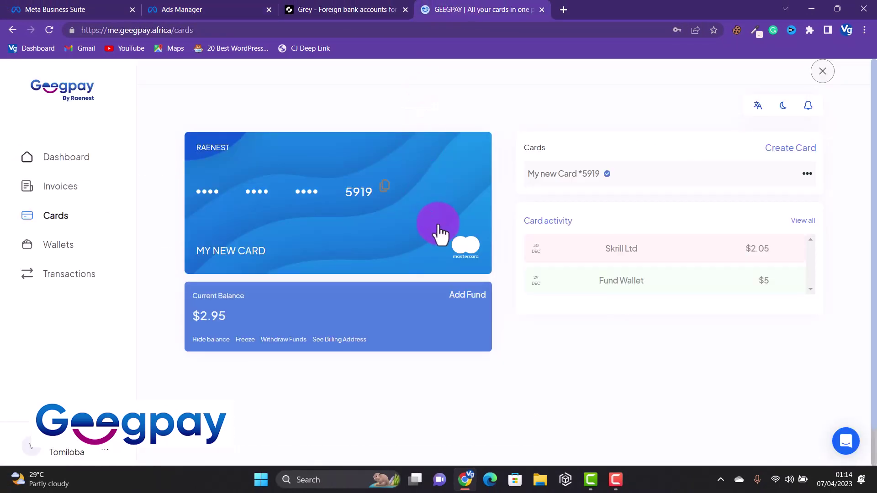
Copy the Geegpay card number, paste it into the Ads Manager card form, and save the card
click(385, 185)
click(221, 10)
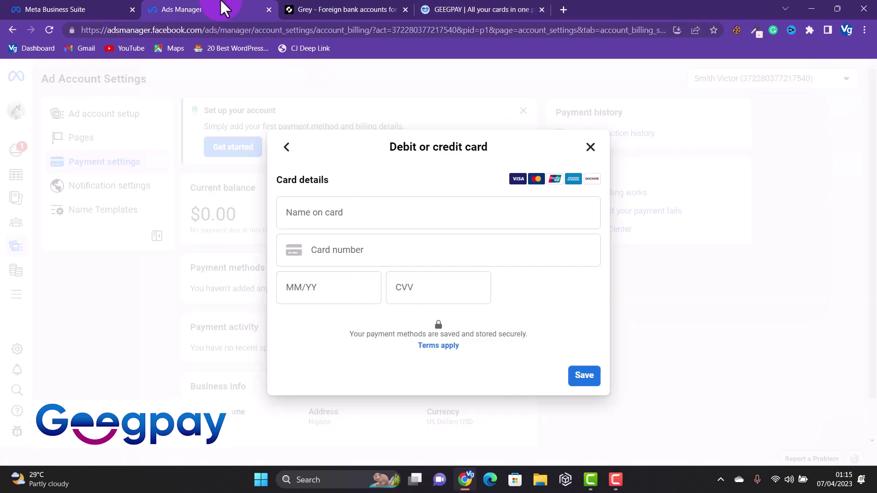
right_click(332, 203)
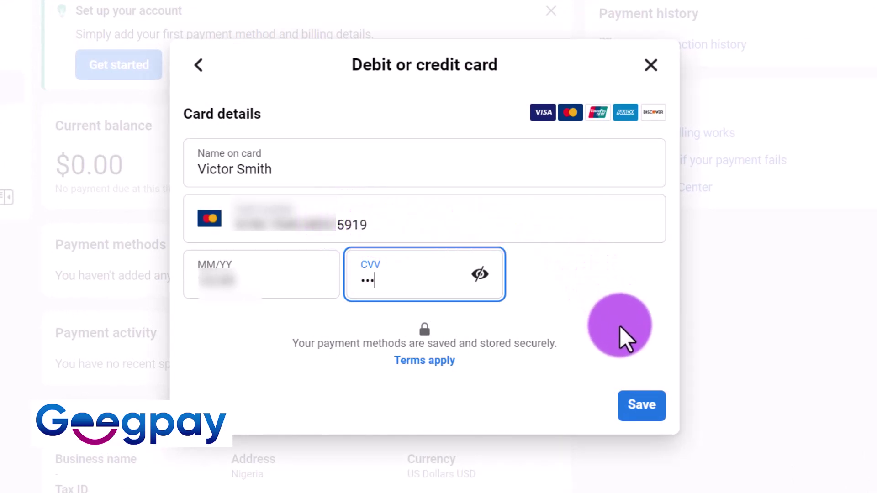
click(641, 405)
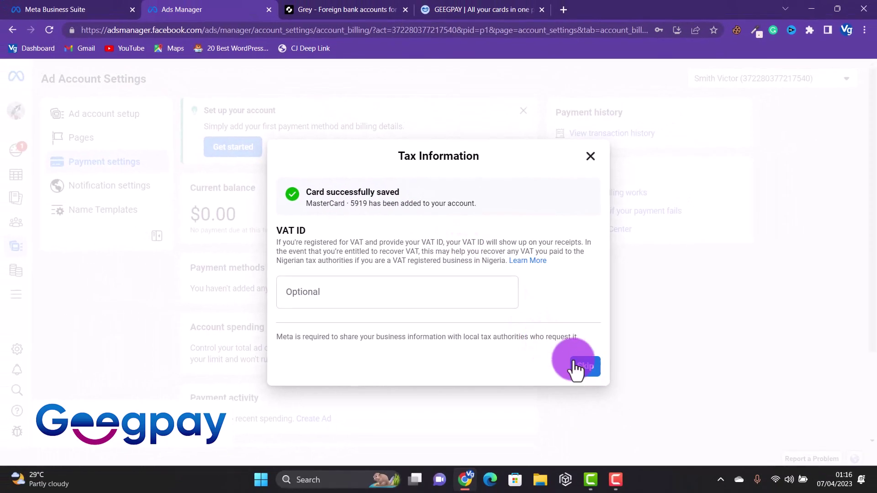
Skip the VAT ID step, open a new blank debit or credit card form, and bring up Grey's $4.00 virtual card
click(577, 365)
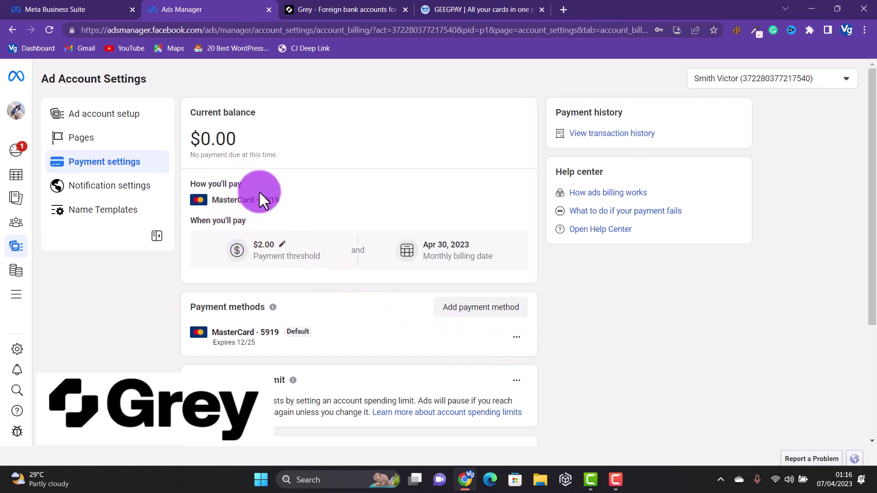
click(478, 315)
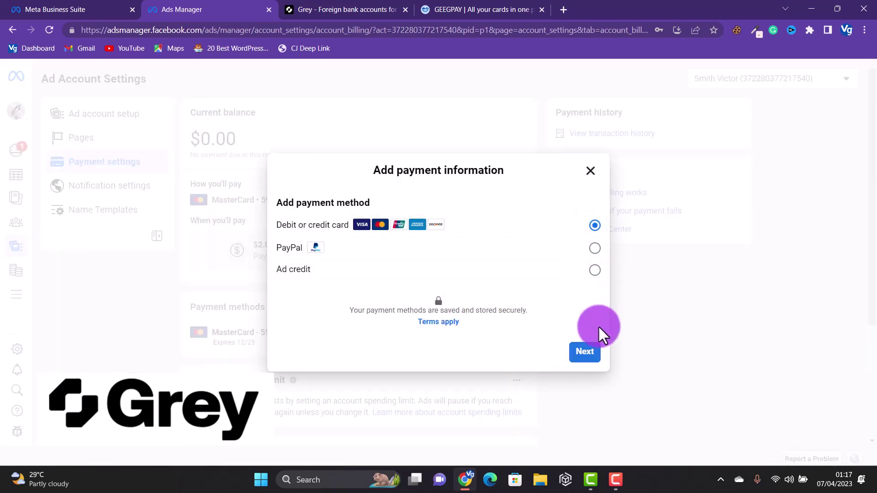
click(585, 354)
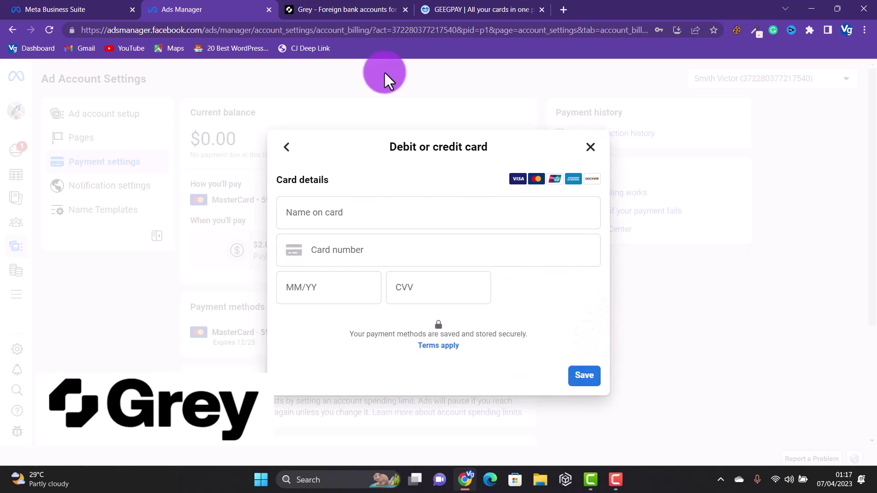
click(372, 10)
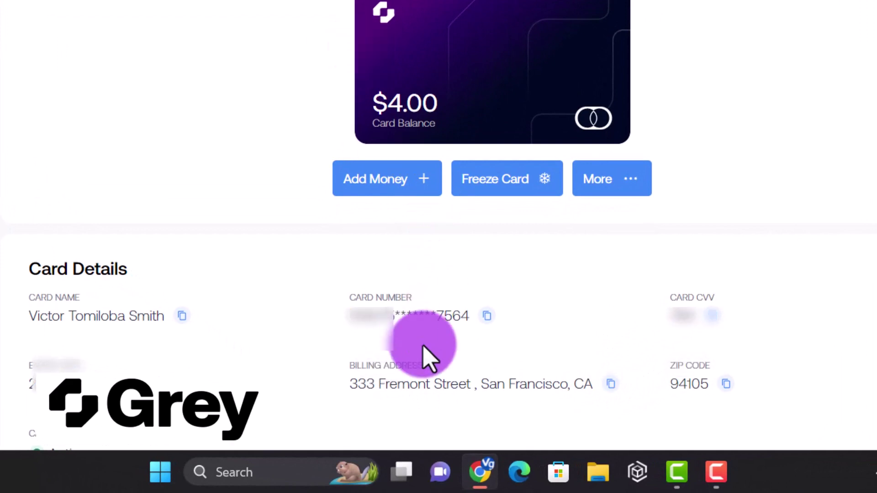
Copy the Grey $4.00 virtual card's number from its Card Details section
click(487, 316)
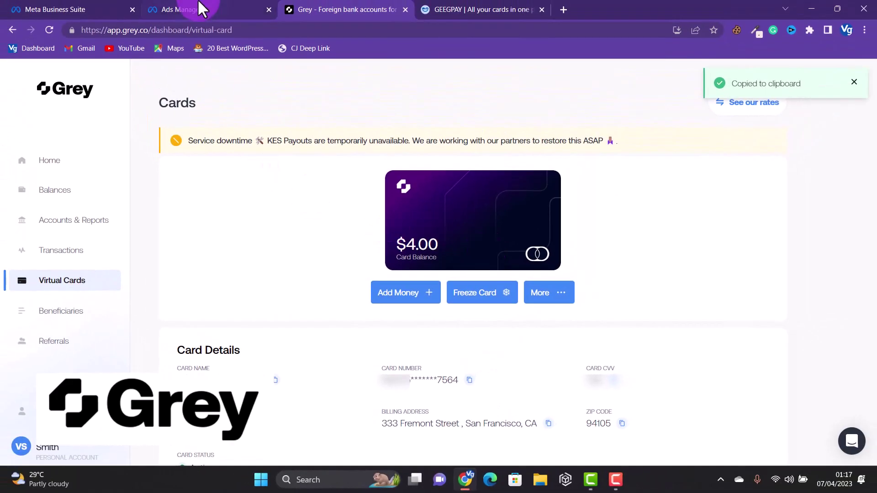
Save the Grey Mastercard's details in the Ads Manager card form and close the confirmation
click(201, 10)
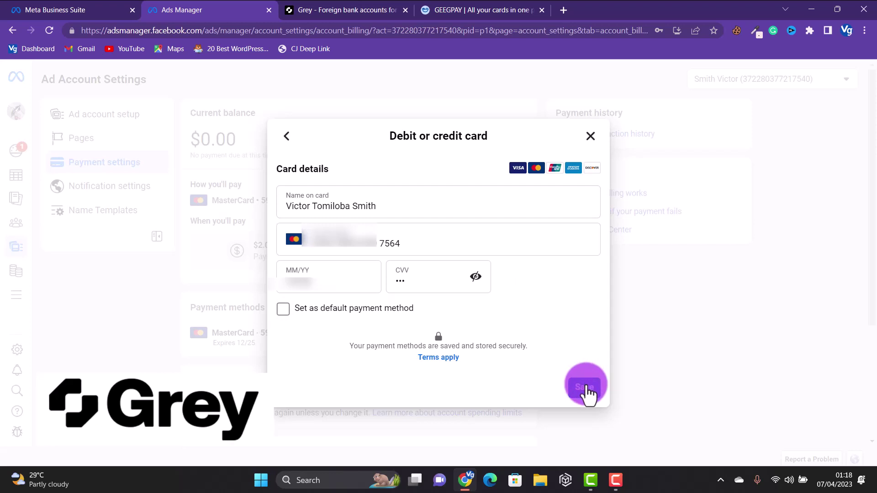
click(588, 392)
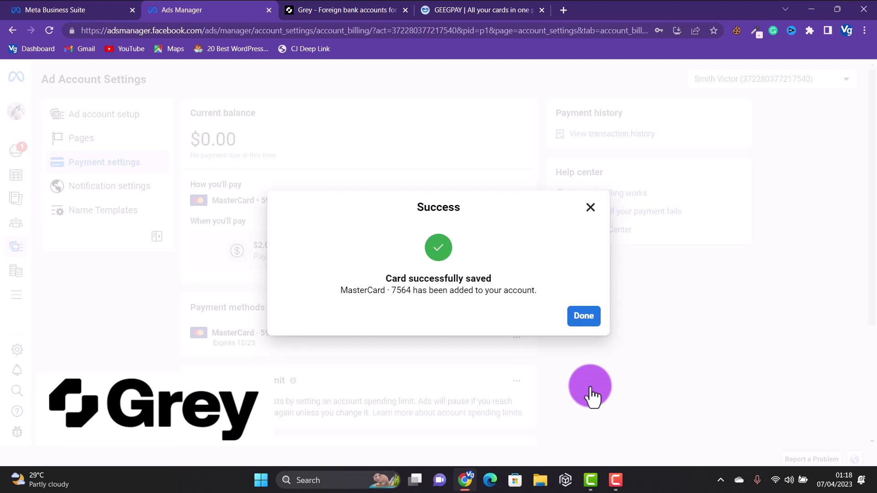
click(584, 317)
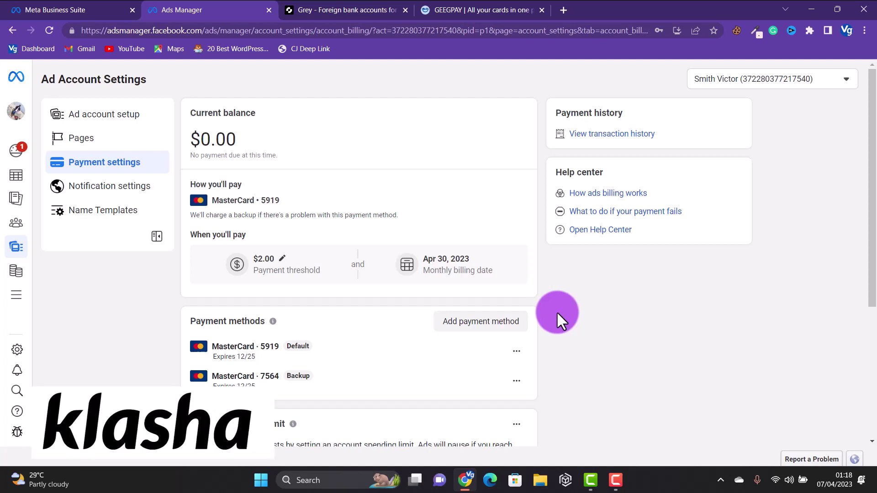
Add the Klasha Visa virtual card as a debit or credit card and close the confirmation
click(475, 321)
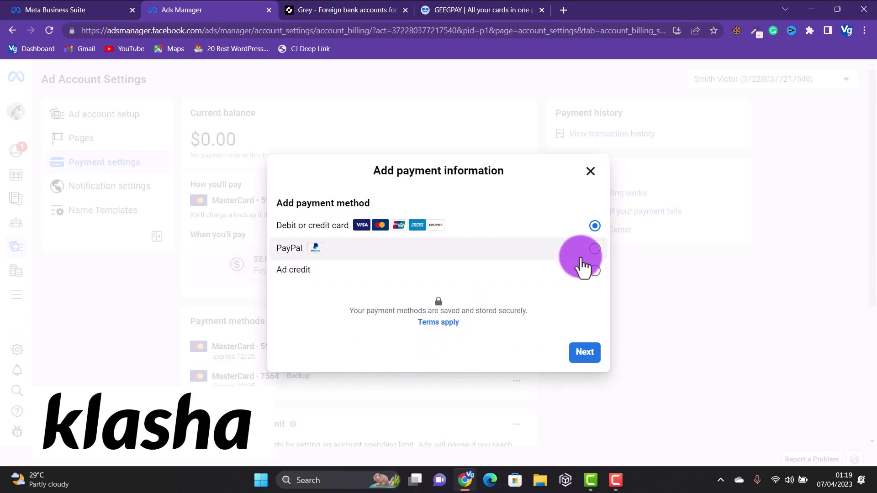
click(583, 353)
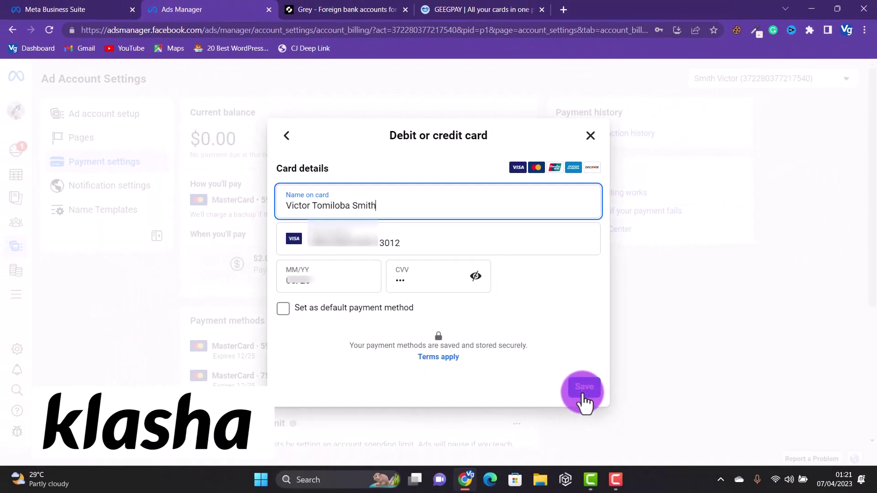
click(580, 394)
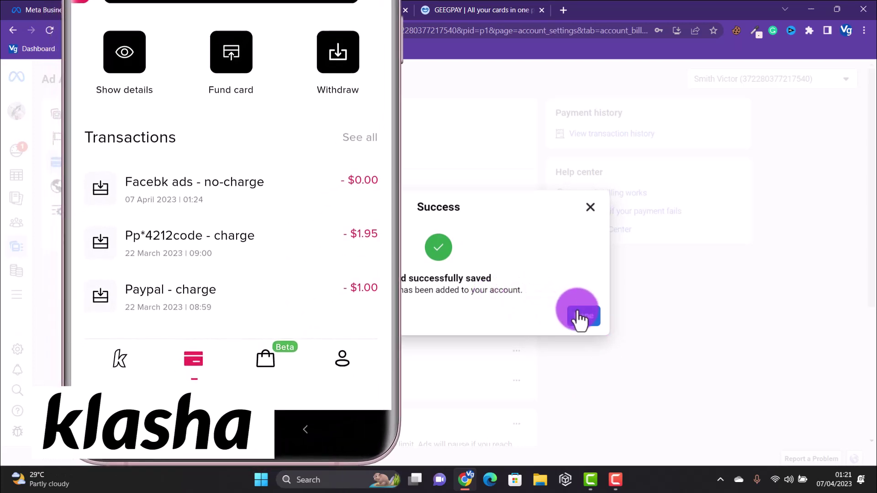
click(584, 316)
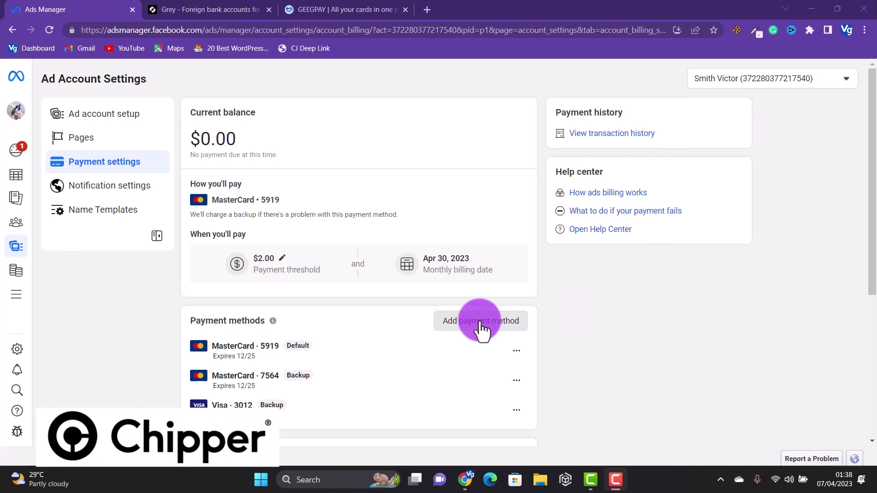
Add a new debit or credit card, fill in the Chipper card's name, number, expiry and CVV, and save it
click(481, 321)
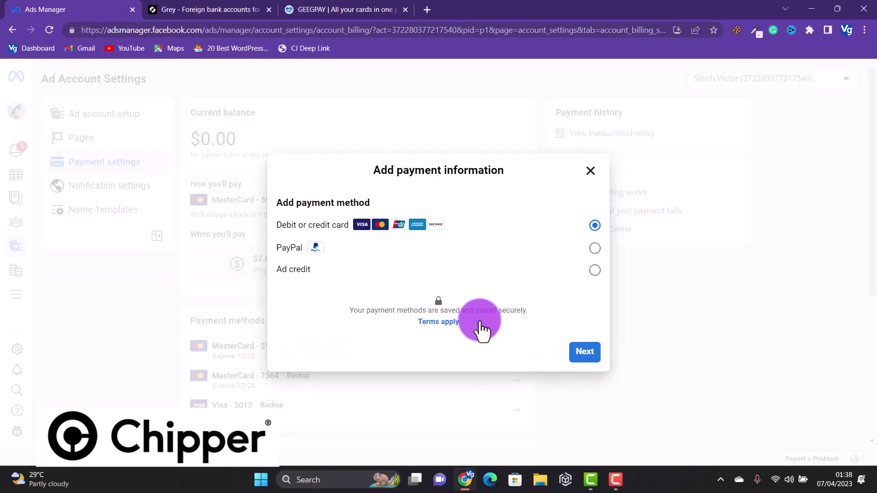
click(585, 359)
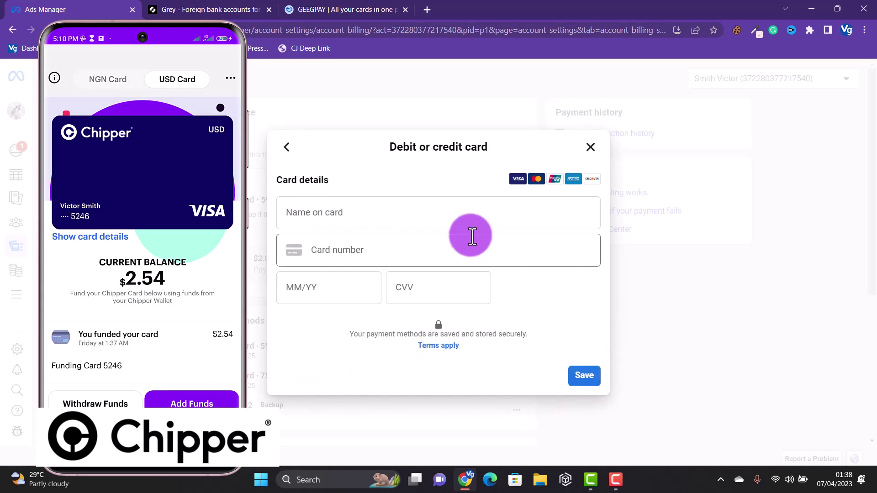
click(444, 215)
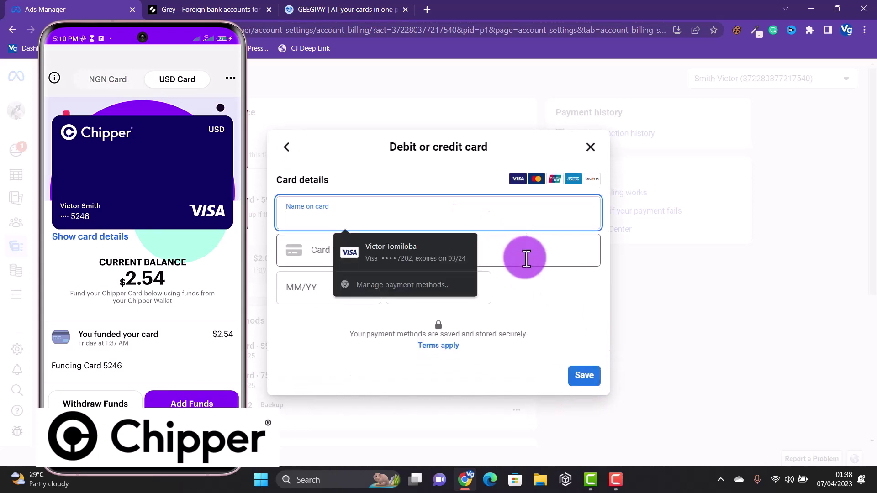
click(539, 303)
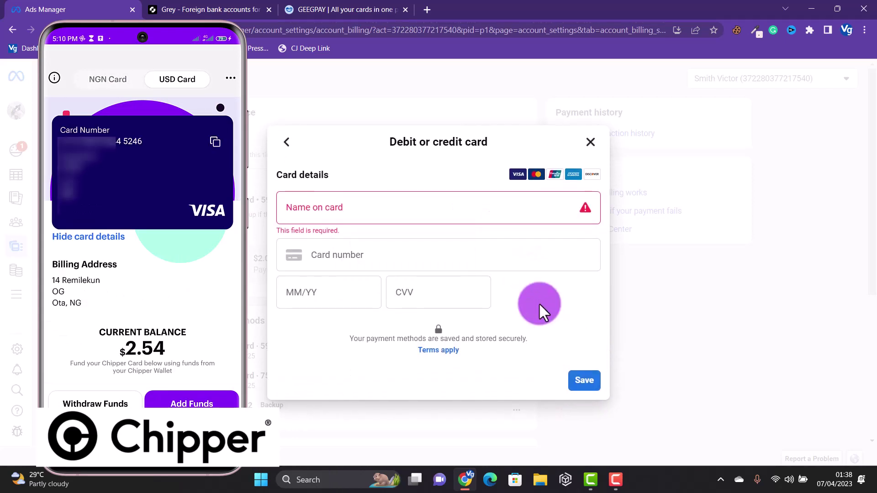
click(416, 208)
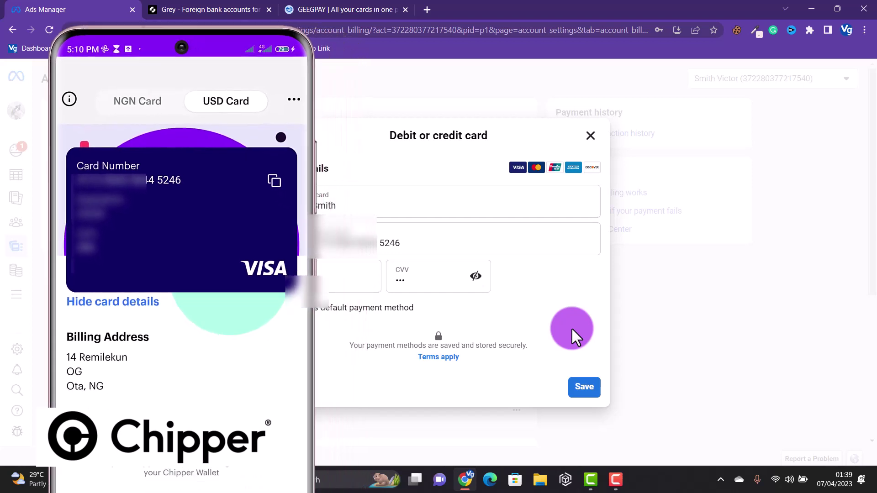
click(583, 388)
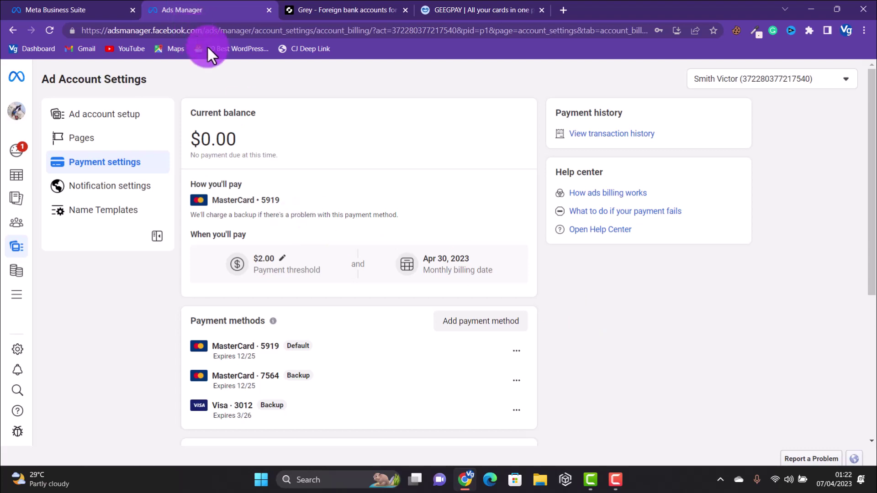
Dismiss the Success dialog to return to Payment settings showing the Mastercards and the Visa
click(582, 317)
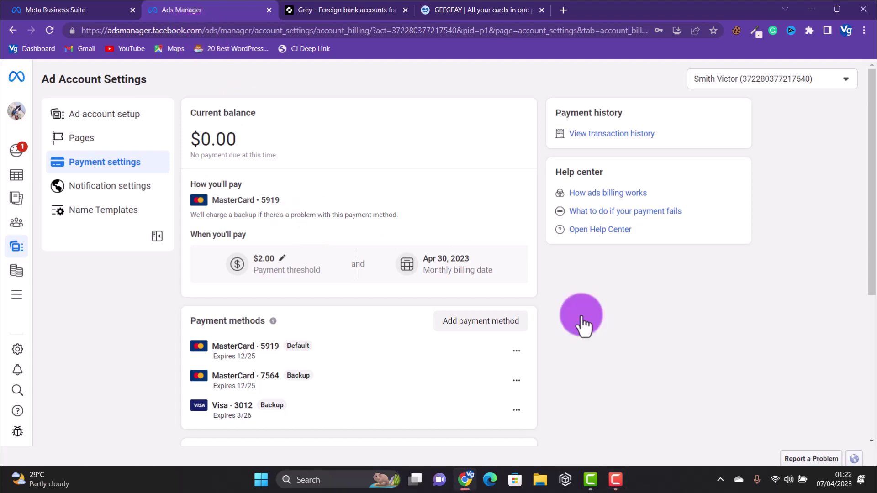